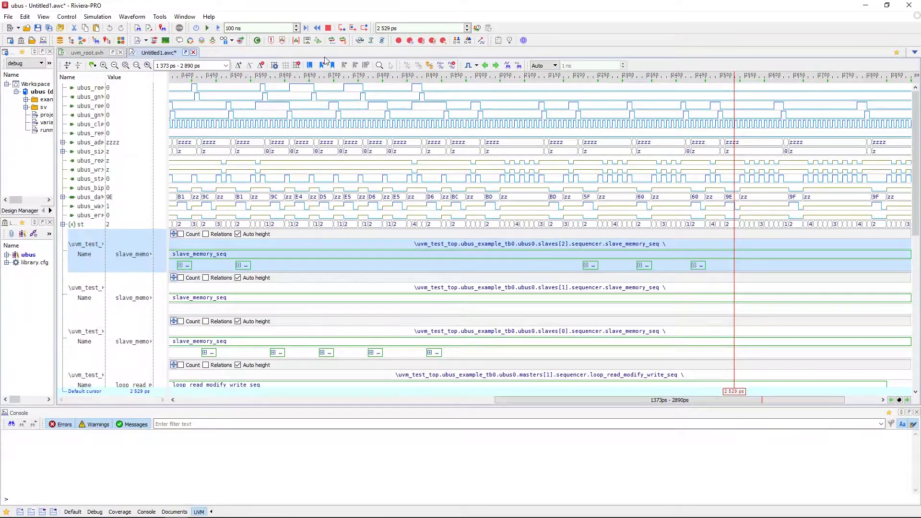
Step: Open the UVM Graph window, glancing over the View > UVM window list
{"action": "left_click", "coordinate": [359, 41]}
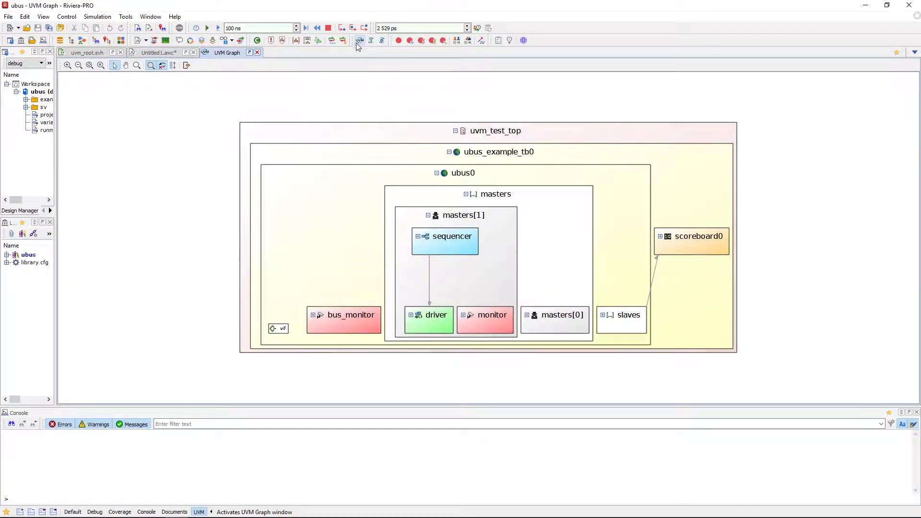
{"action": "left_click", "coordinate": [40, 18]}
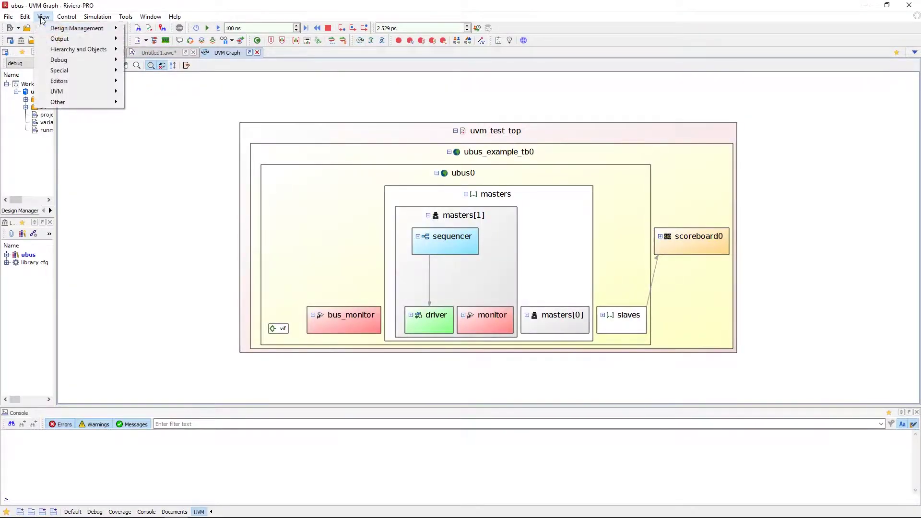
{"action": "mouse_move", "coordinate": [59, 91]}
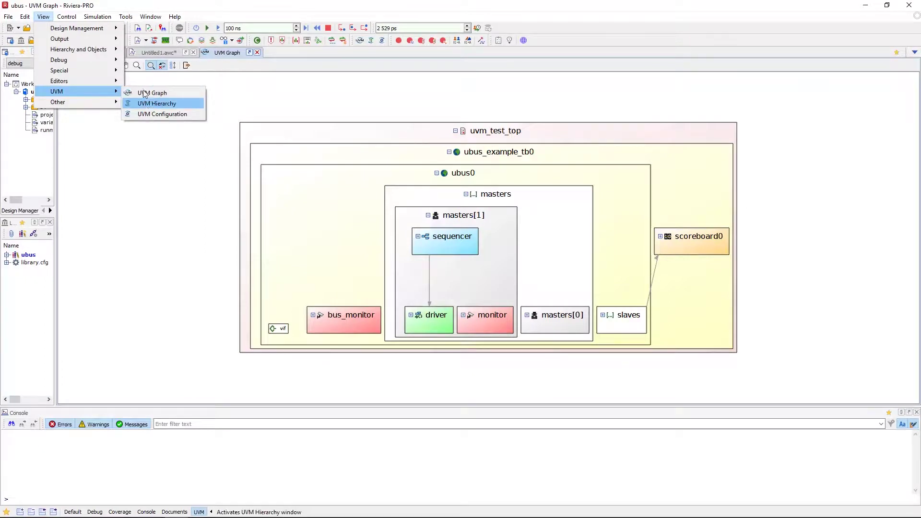
{"action": "left_click", "coordinate": [328, 90]}
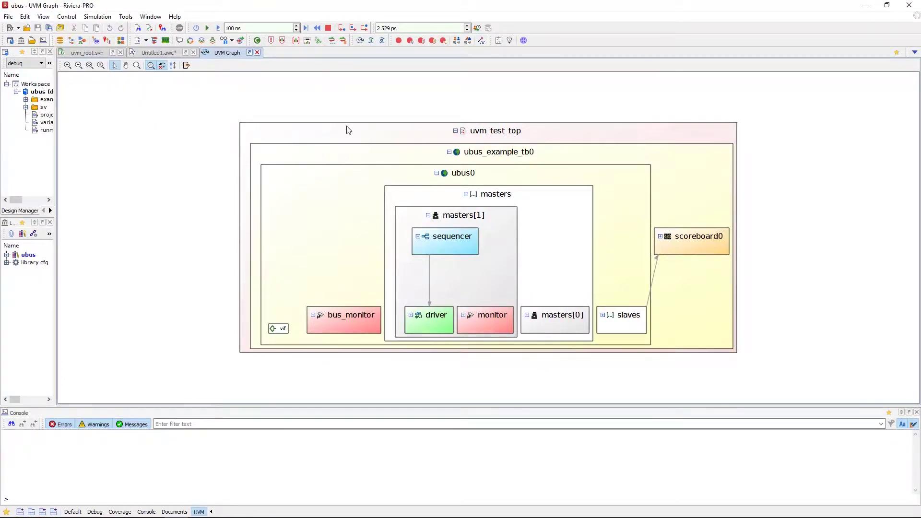
Step: Select uvm_test_top, ubus_example_tb0 and ubus0 in the graph, then expand the sequencer
{"action": "left_click", "coordinate": [489, 141]}
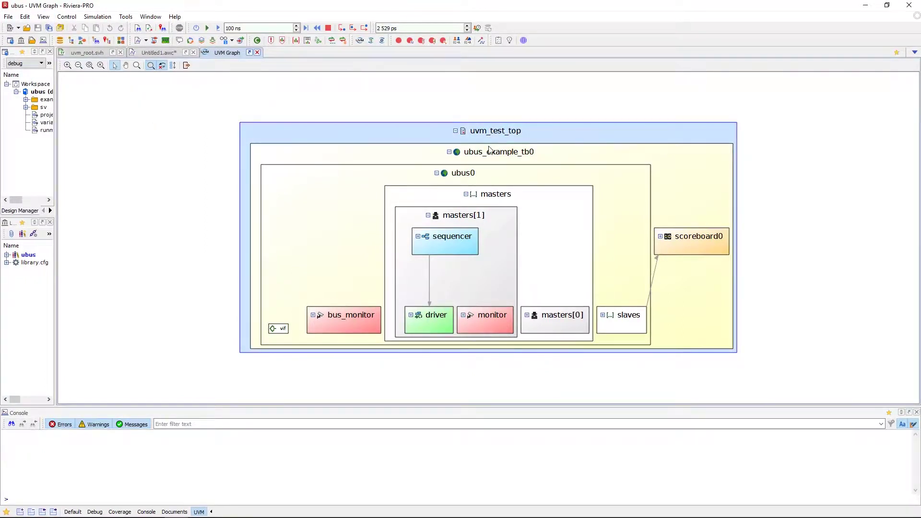
{"action": "left_click", "coordinate": [487, 157]}
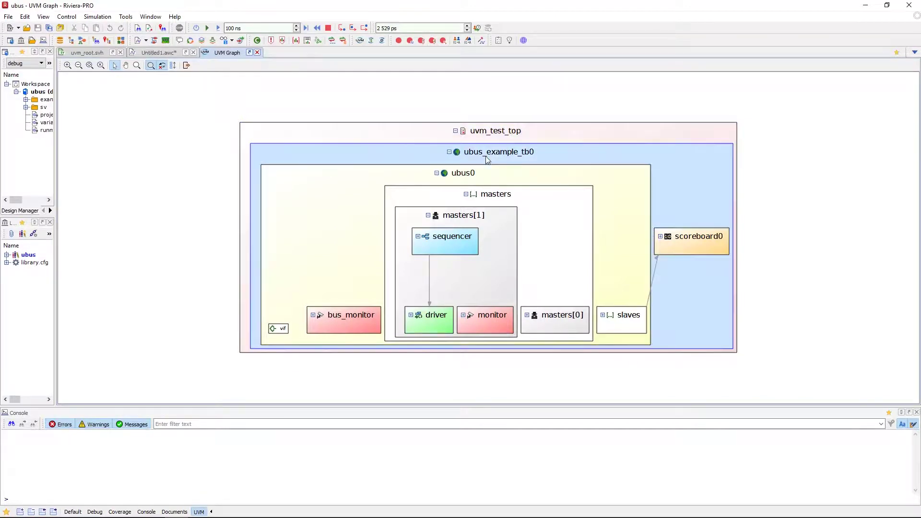
{"action": "left_click", "coordinate": [482, 169]}
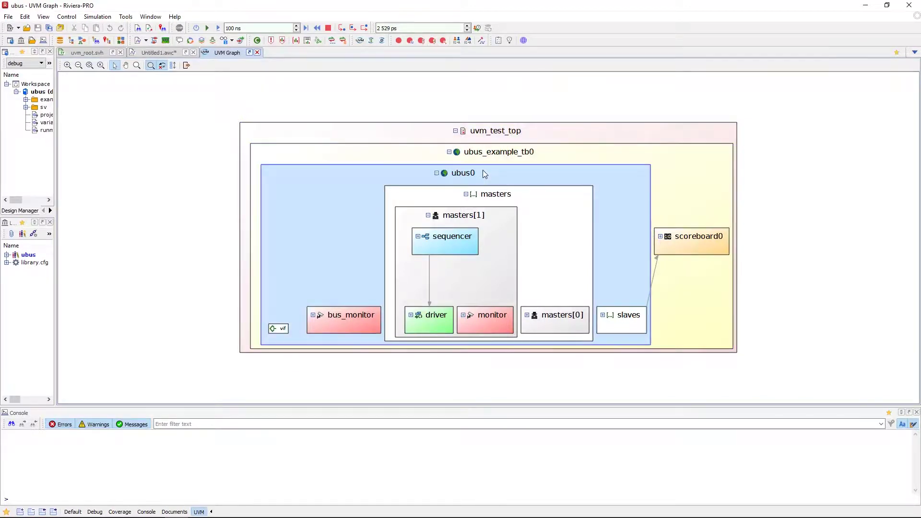
{"action": "left_click", "coordinate": [419, 237]}
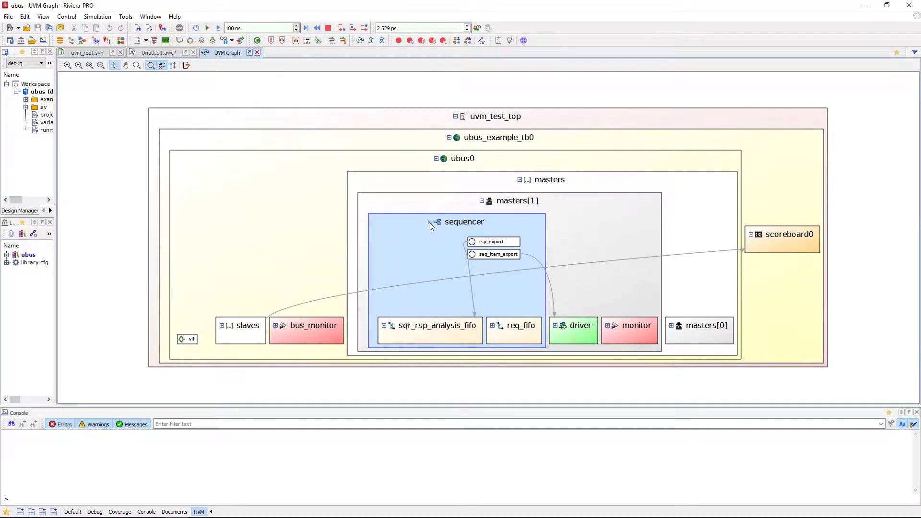
Step: Select and expand sqr_rsp_analysis_fifo to list its analysis_export, get_ap, put_ap and other exports
{"action": "left_click", "coordinate": [384, 324]}
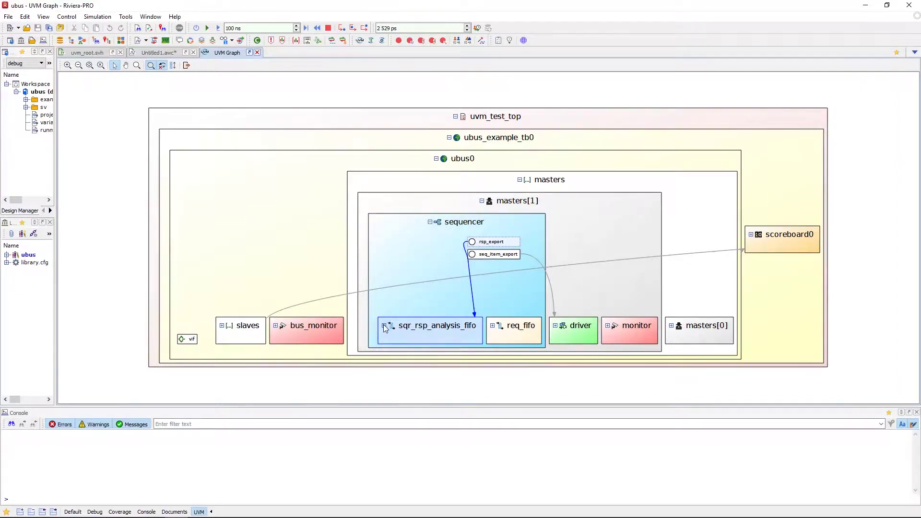
{"action": "left_click", "coordinate": [384, 326]}
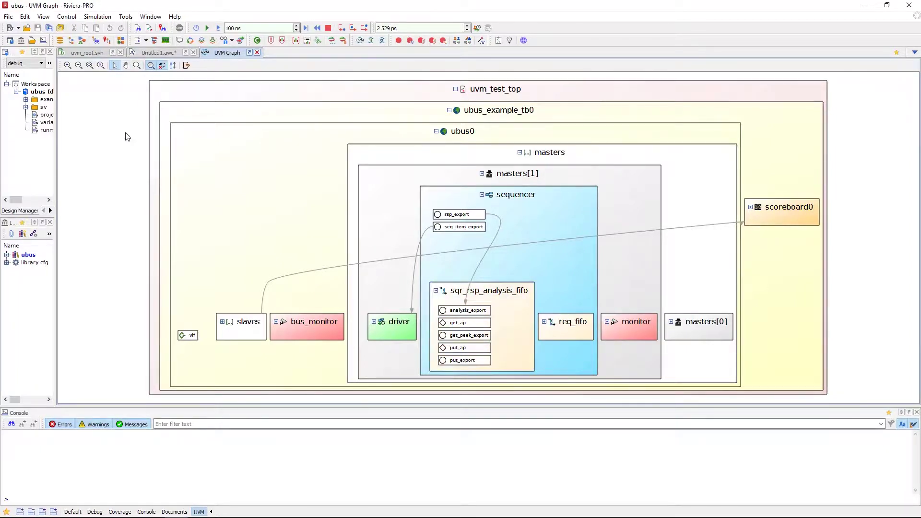
Step: Zoom the graph out and back in, then hide and restore the connection lines
{"action": "scroll", "coordinate": [189, 165], "scroll_direction": "down", "scroll_amount": 2}
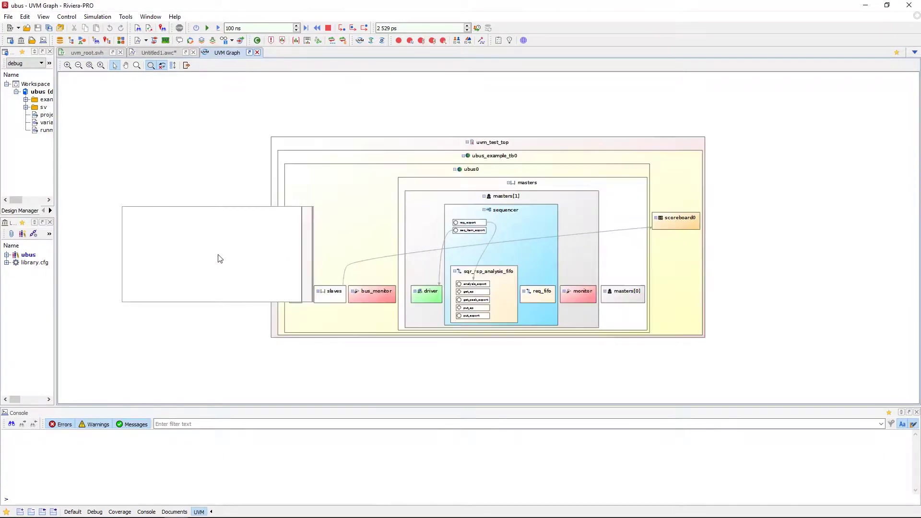
{"action": "scroll", "coordinate": [219, 258], "scroll_direction": "up", "scroll_amount": 2}
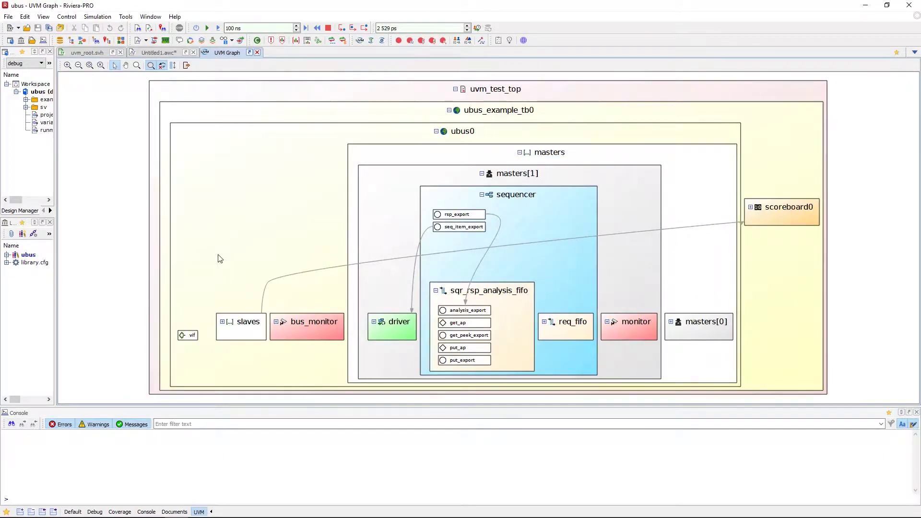
{"action": "left_click", "coordinate": [165, 66]}
{"action": "left_click", "coordinate": [166, 67]}
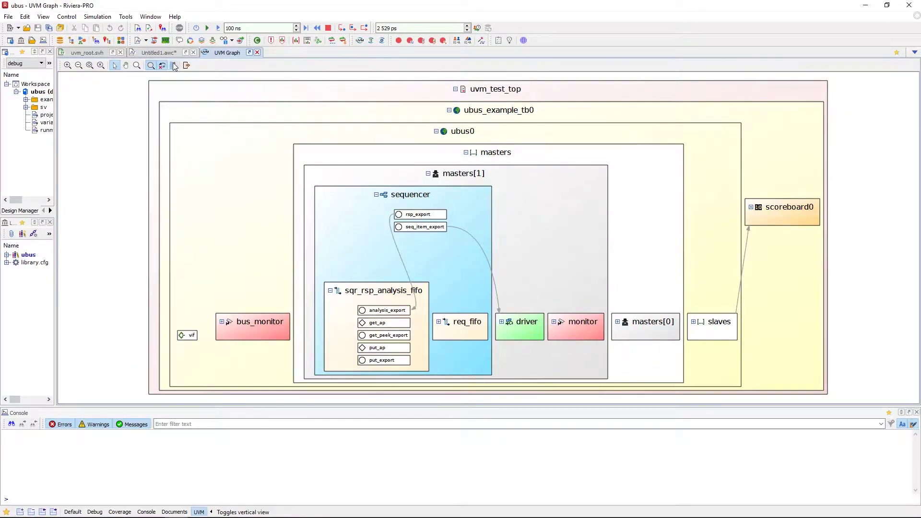
Step: Try a vertical graph layout, revert to horizontal, and bring up Export graph as uvm_graph.svg
{"action": "left_click", "coordinate": [174, 67]}
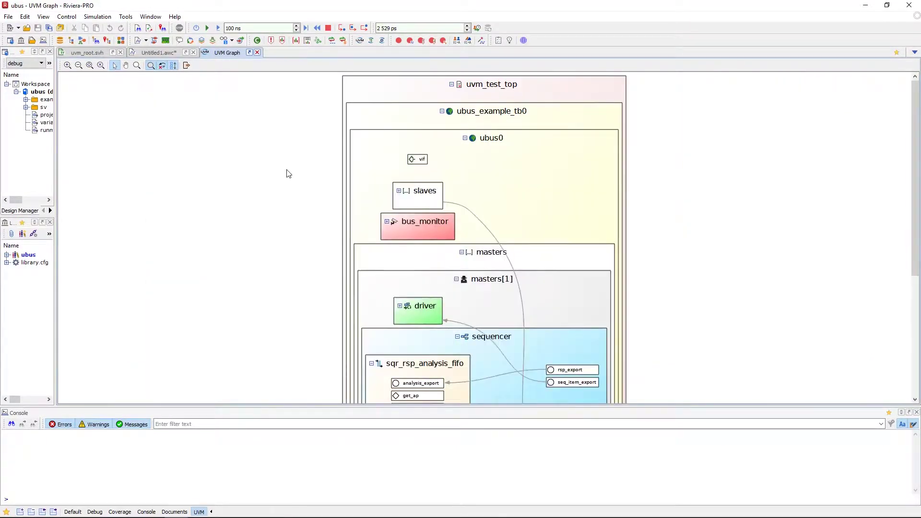
{"action": "scroll", "coordinate": [295, 183], "scroll_direction": "down", "scroll_amount": 2}
{"action": "scroll", "coordinate": [295, 183], "scroll_direction": "up", "scroll_amount": 4}
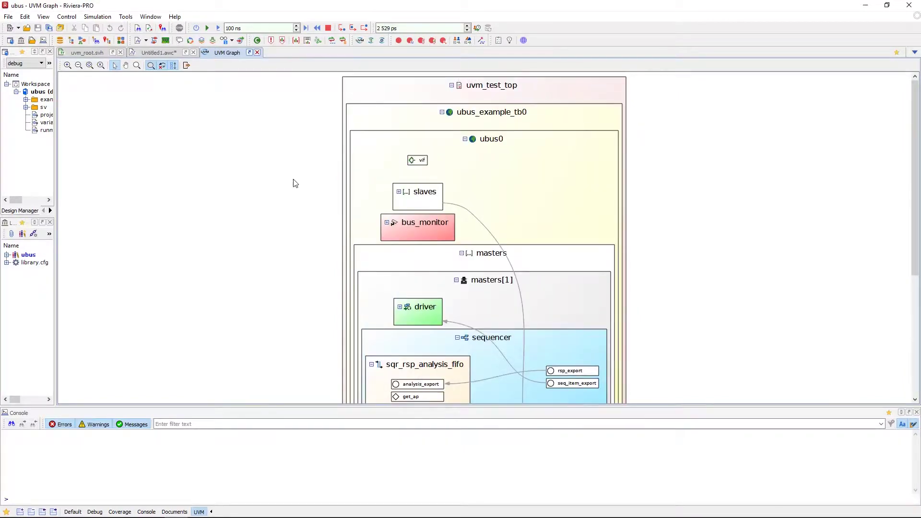
{"action": "scroll", "coordinate": [295, 182], "scroll_direction": "down", "scroll_amount": 4}
{"action": "scroll", "coordinate": [295, 183], "scroll_direction": "up", "scroll_amount": 4}
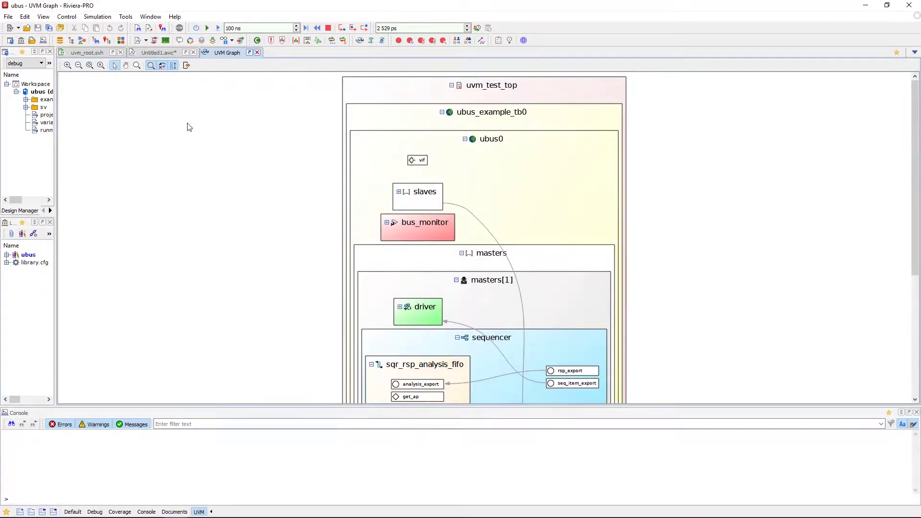
{"action": "left_click", "coordinate": [172, 66]}
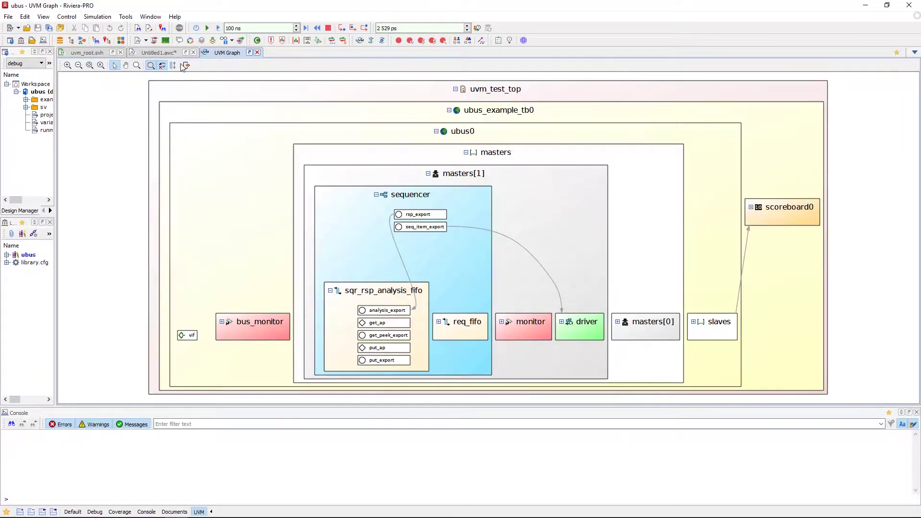
{"action": "left_click", "coordinate": [185, 66]}
{"action": "left_click", "coordinate": [196, 234]}
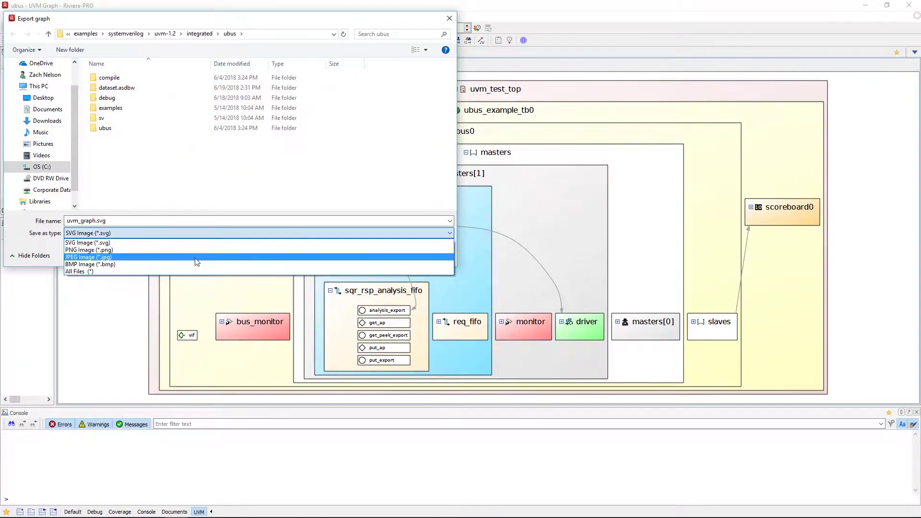
{"action": "left_click", "coordinate": [201, 243]}
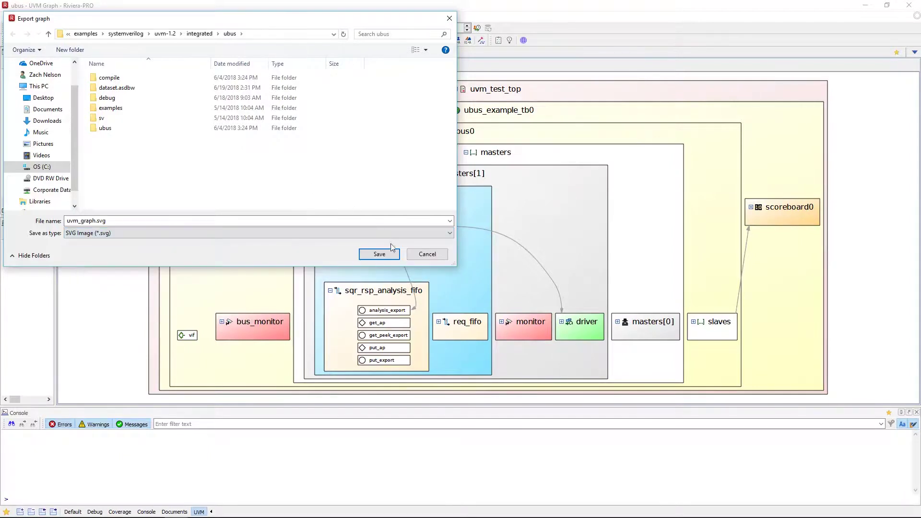
{"action": "left_click", "coordinate": [436, 258]}
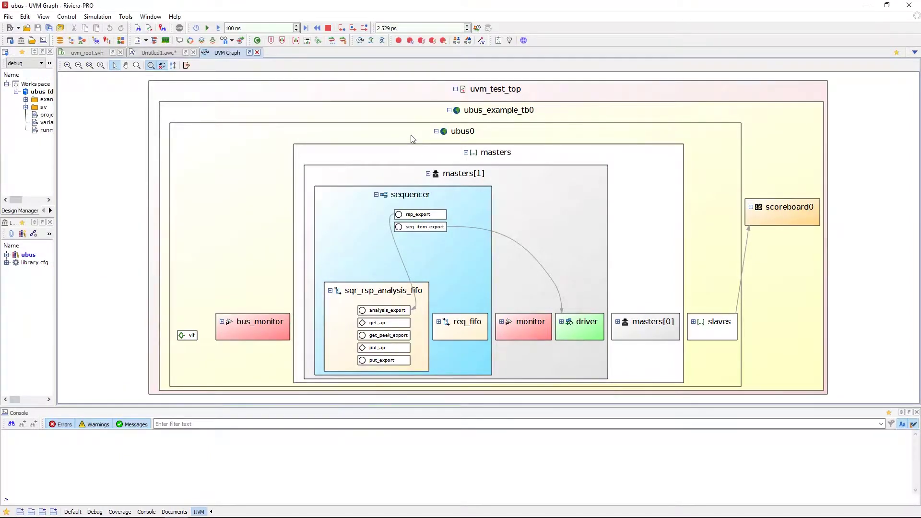
Step: Open UVM Hierarchy and expand uvm_test_top to ubus_example_tb0, scoreboard0 and ubus0
{"action": "left_click", "coordinate": [371, 42]}
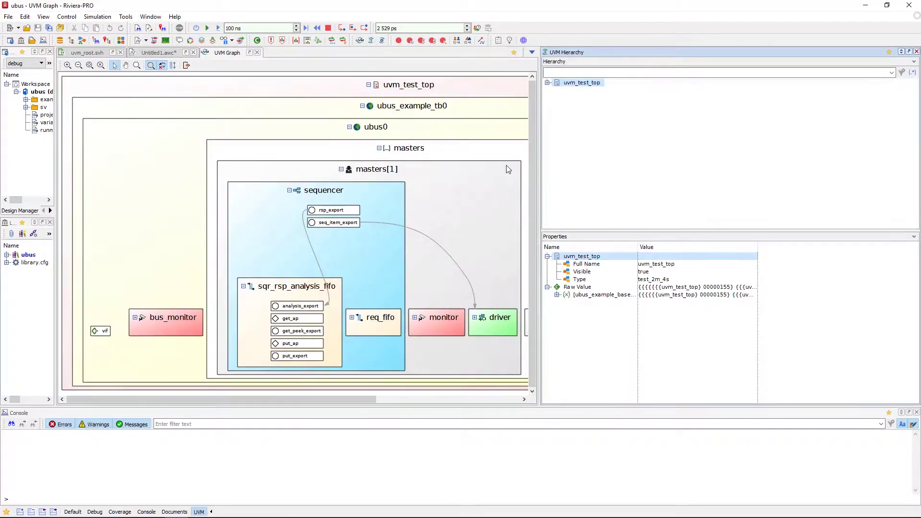
{"action": "left_click", "coordinate": [44, 16]}
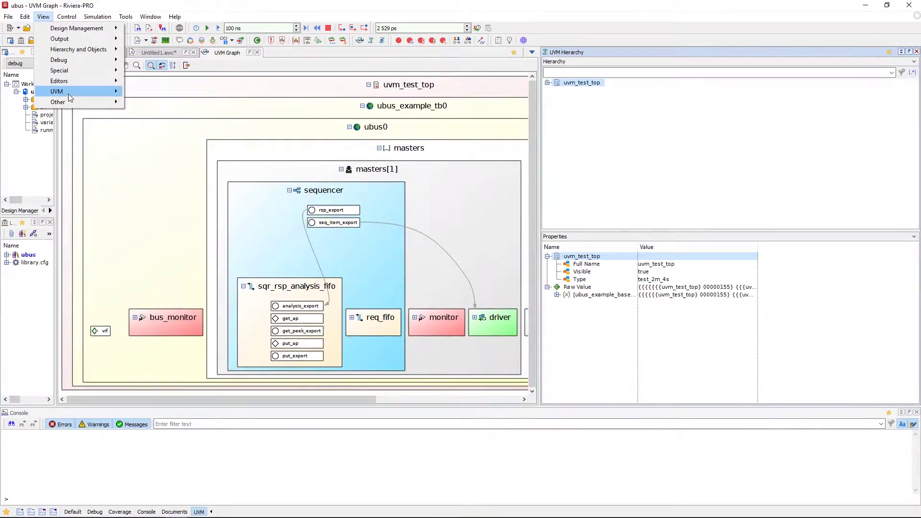
{"action": "mouse_move", "coordinate": [72, 94]}
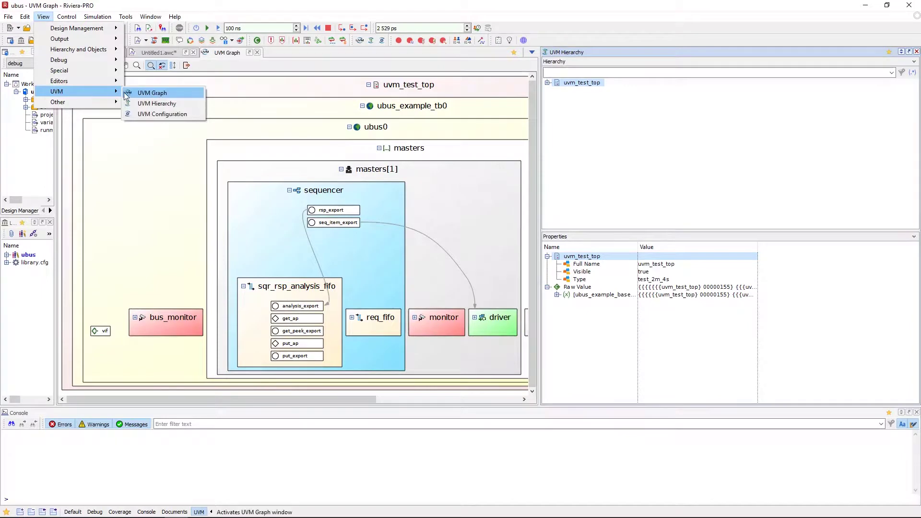
{"action": "left_click", "coordinate": [705, 160]}
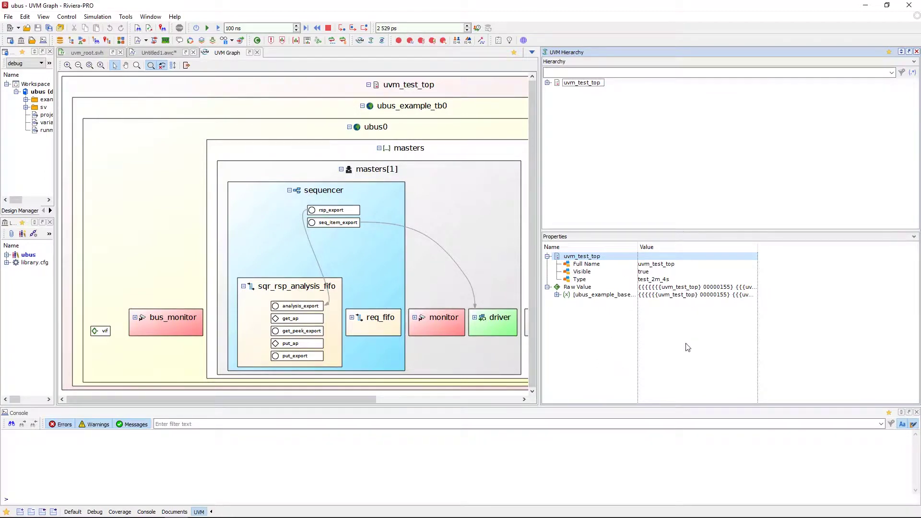
{"action": "left_click", "coordinate": [547, 83]}
Step: Expand ubus_example_tb0, ubus0 and scoreboard0 in the hierarchy and select ubus0
{"action": "left_click", "coordinate": [557, 91]}
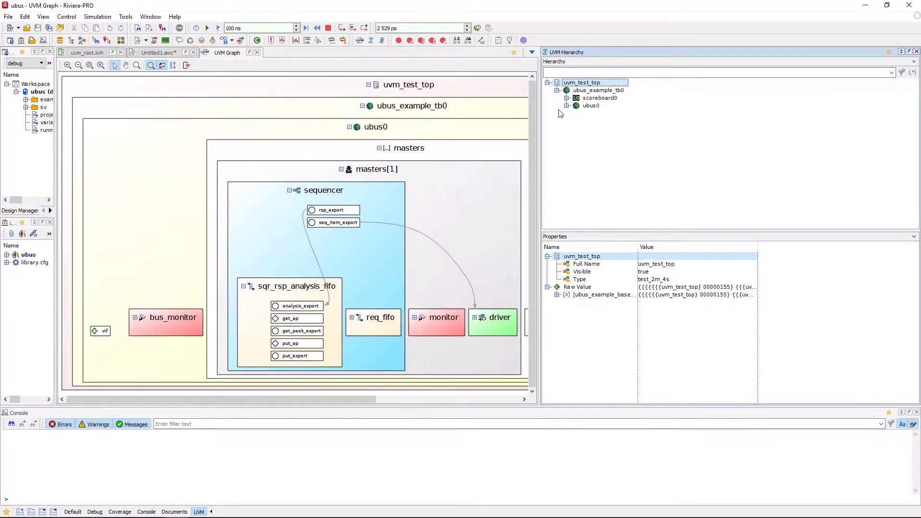
{"action": "left_click", "coordinate": [567, 105]}
{"action": "left_click", "coordinate": [566, 98]}
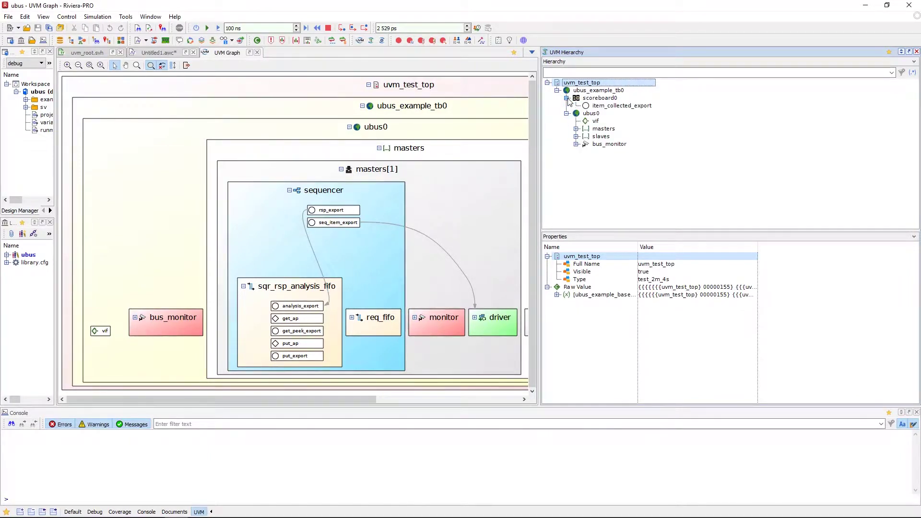
{"action": "left_click", "coordinate": [621, 91]}
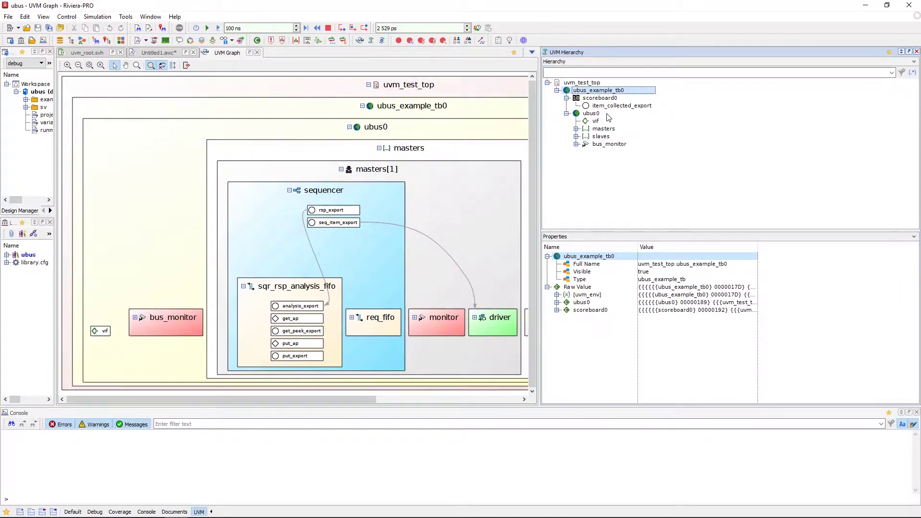
{"action": "left_click", "coordinate": [586, 114]}
{"action": "left_click", "coordinate": [631, 74]}
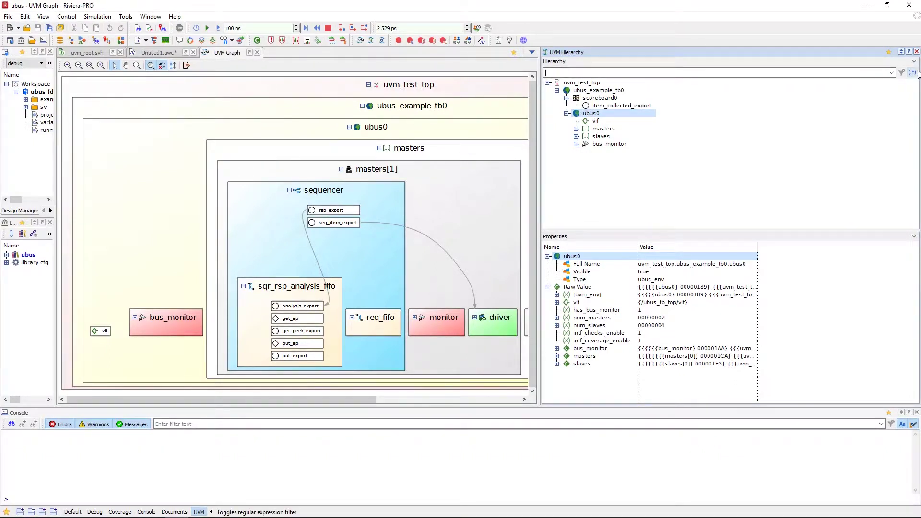
{"action": "left_click", "coordinate": [793, 128]}
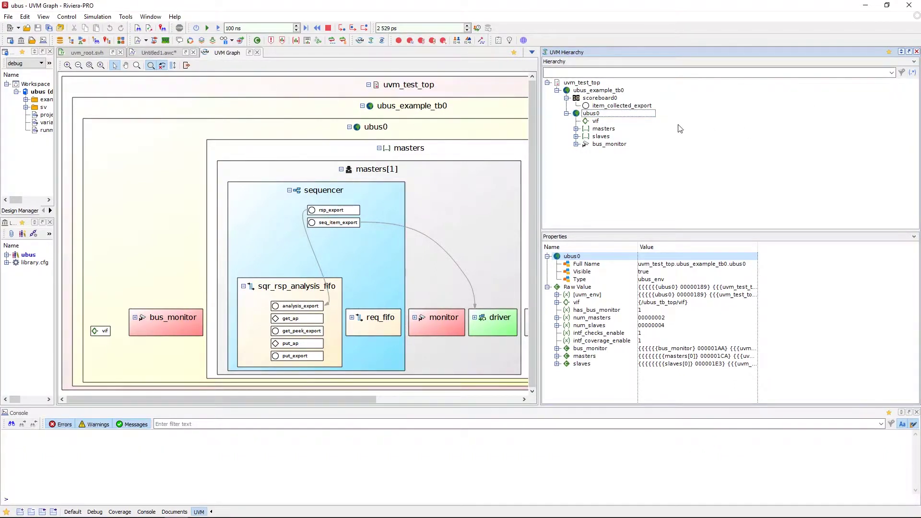
{"action": "left_click", "coordinate": [612, 114]}
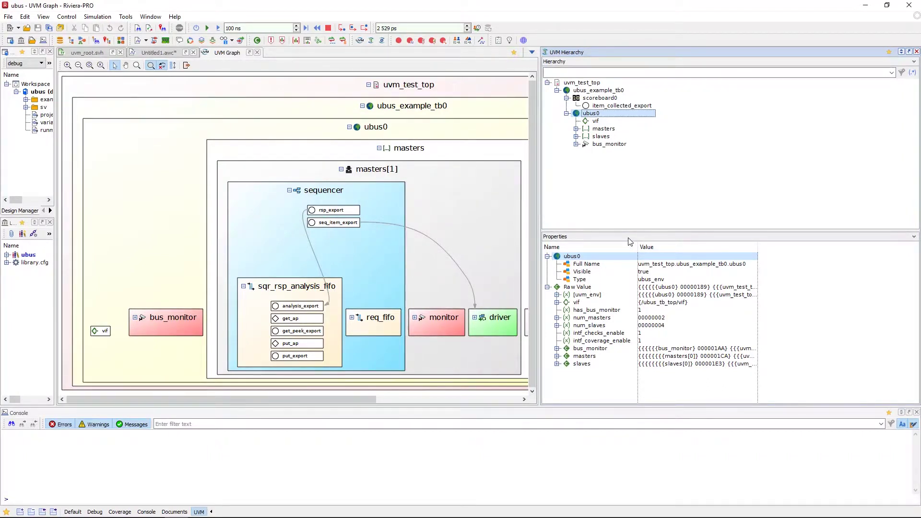
Step: Inspect ubus0's Full Name, Visible, Type, num_masters 00000002 and Raw Value properties
{"action": "left_click", "coordinate": [585, 267]}
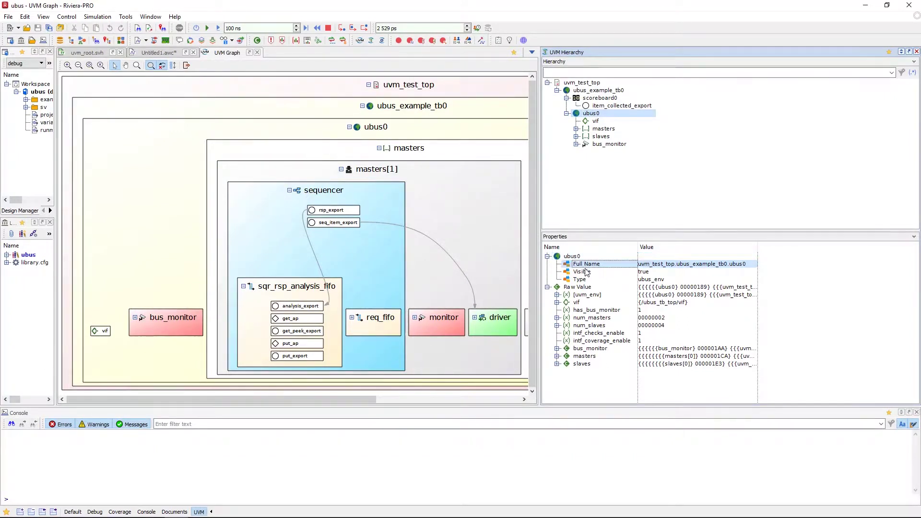
{"action": "left_click", "coordinate": [586, 271]}
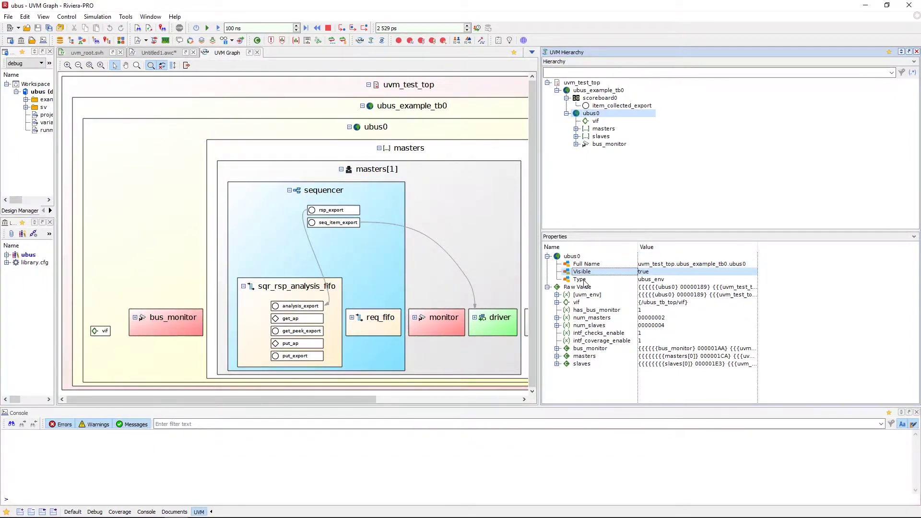
{"action": "left_click", "coordinate": [583, 280]}
{"action": "left_click", "coordinate": [582, 258]}
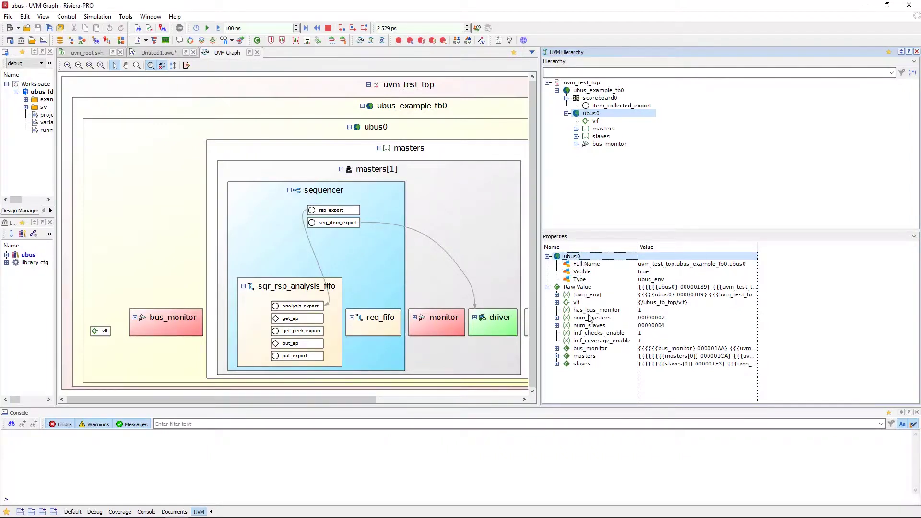
{"action": "left_click", "coordinate": [586, 350]}
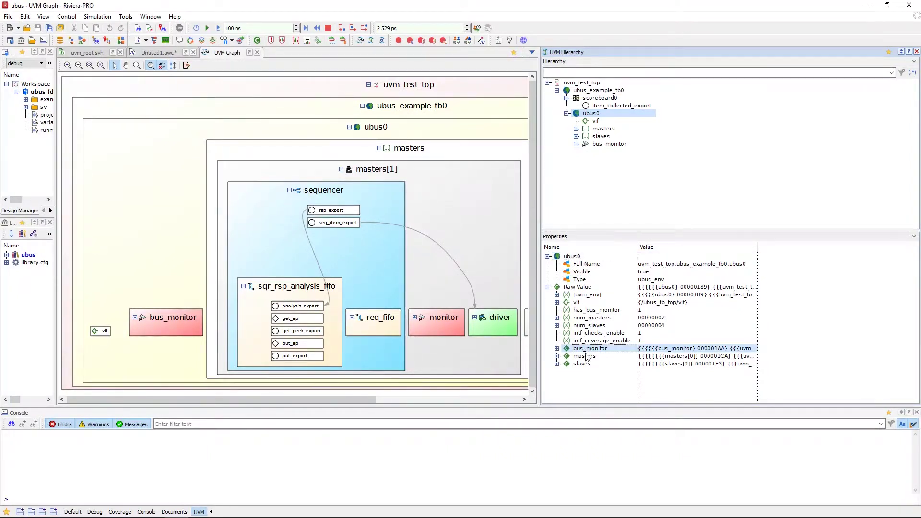
{"action": "left_click", "coordinate": [587, 357]}
{"action": "left_click", "coordinate": [589, 318]}
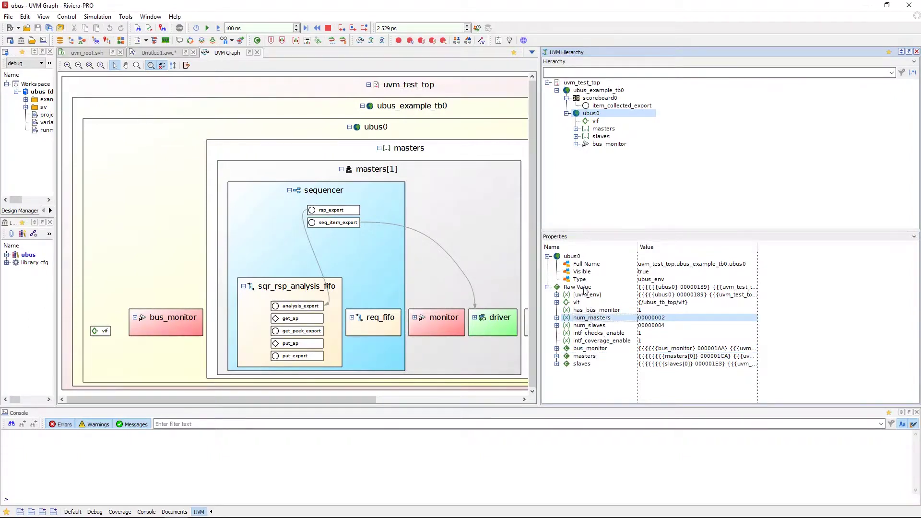
{"action": "left_click", "coordinate": [584, 287]}
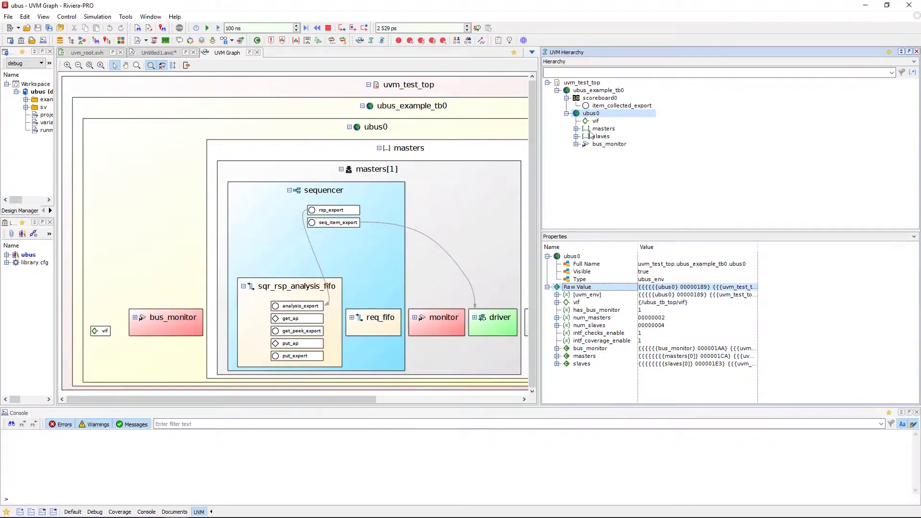
{"action": "right_click", "coordinate": [592, 115]}
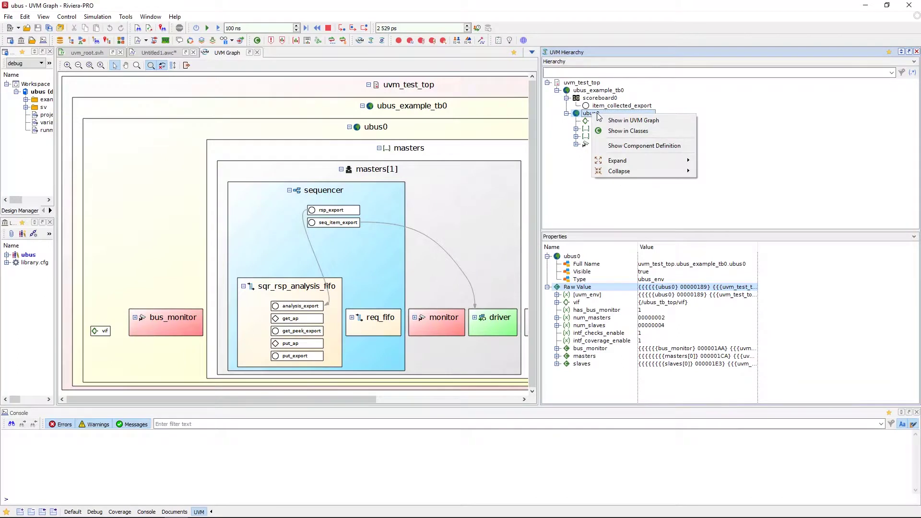
Step: Locate ubus0 in the graph and select masters, masters[1] and its driver to expand them in the hierarchy
{"action": "left_click", "coordinate": [655, 123]}
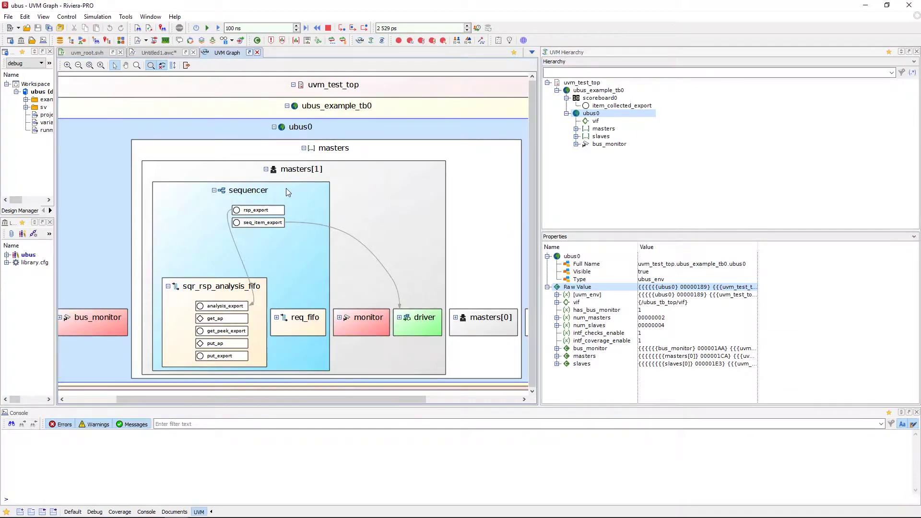
{"action": "left_click", "coordinate": [287, 192]}
{"action": "left_click", "coordinate": [314, 173]}
{"action": "left_click", "coordinate": [370, 154]}
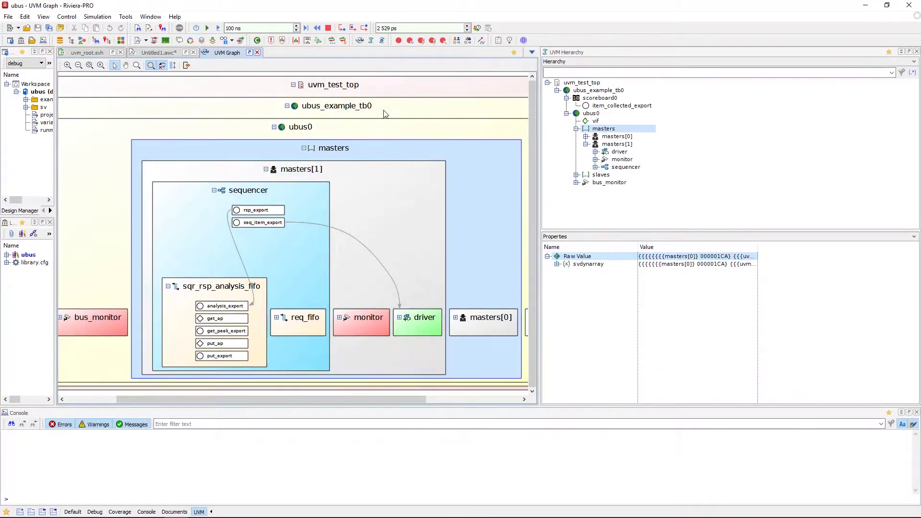
{"action": "left_click", "coordinate": [385, 115]}
{"action": "left_click", "coordinate": [385, 122]}
{"action": "left_click", "coordinate": [393, 156]}
{"action": "left_click", "coordinate": [392, 181]}
{"action": "left_click", "coordinate": [429, 324]}
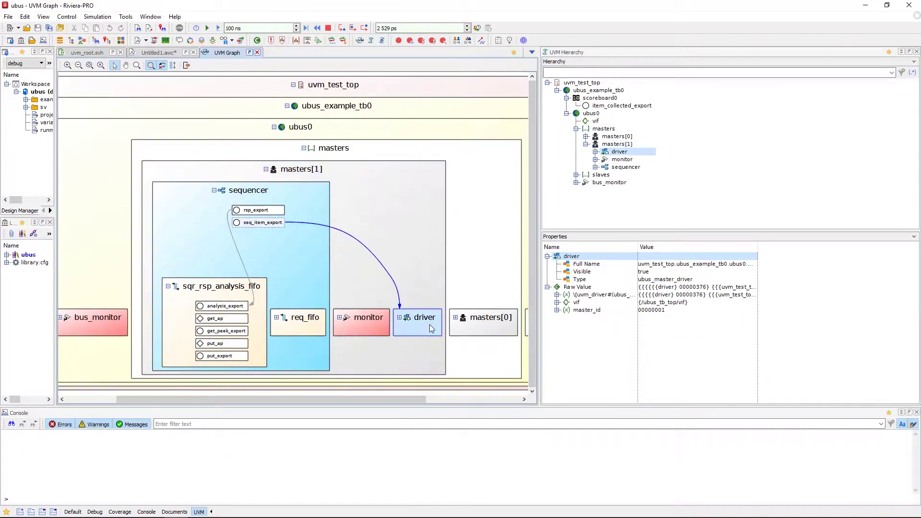
{"action": "left_click", "coordinate": [497, 221]}
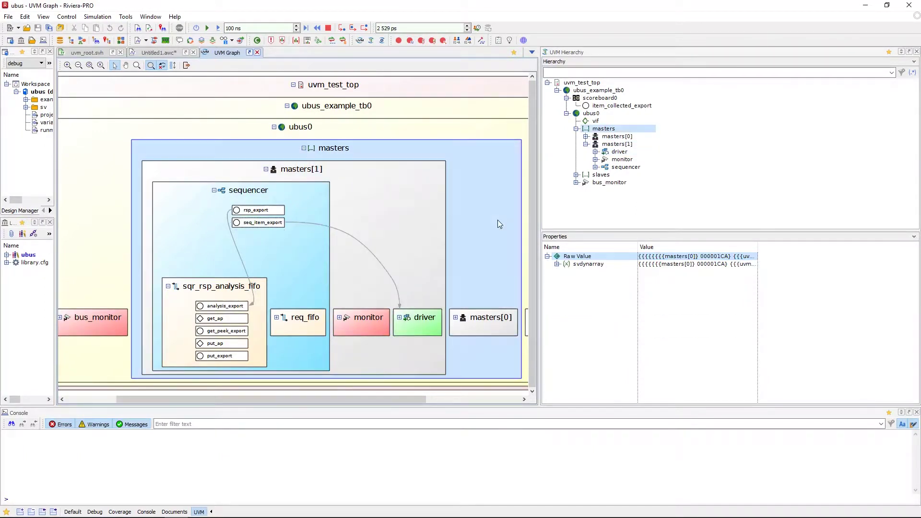
{"action": "left_click", "coordinate": [416, 134]}
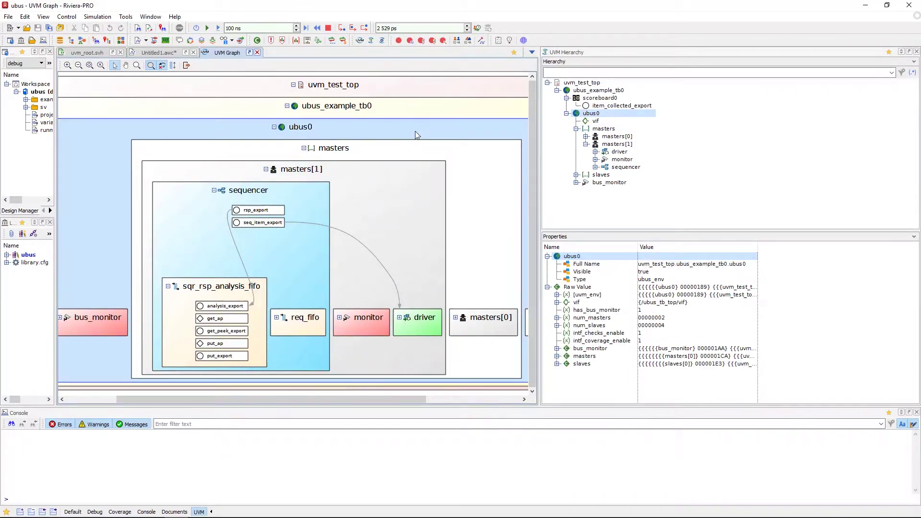
Step: Open UVM Configuration listing default_sequence, master_id, num_masters, num_slaves and vif
{"action": "left_click", "coordinate": [382, 40]}
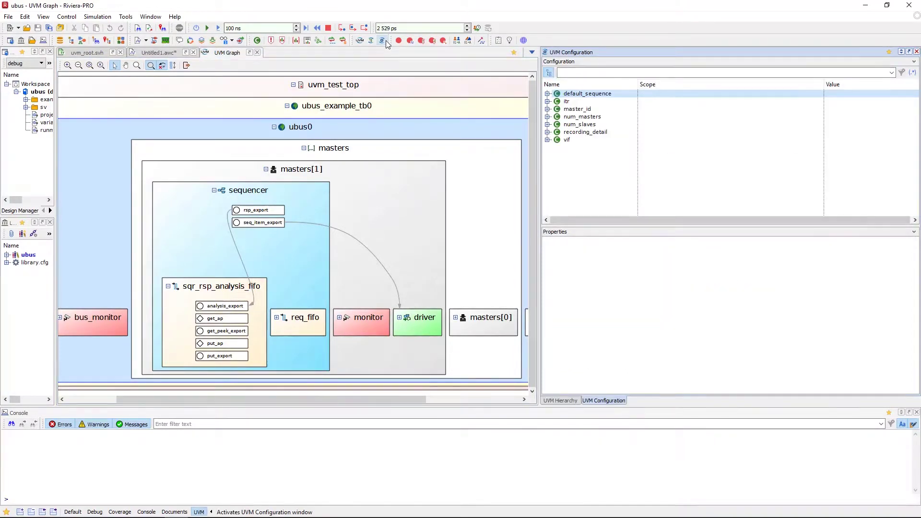
{"action": "left_click", "coordinate": [43, 17]}
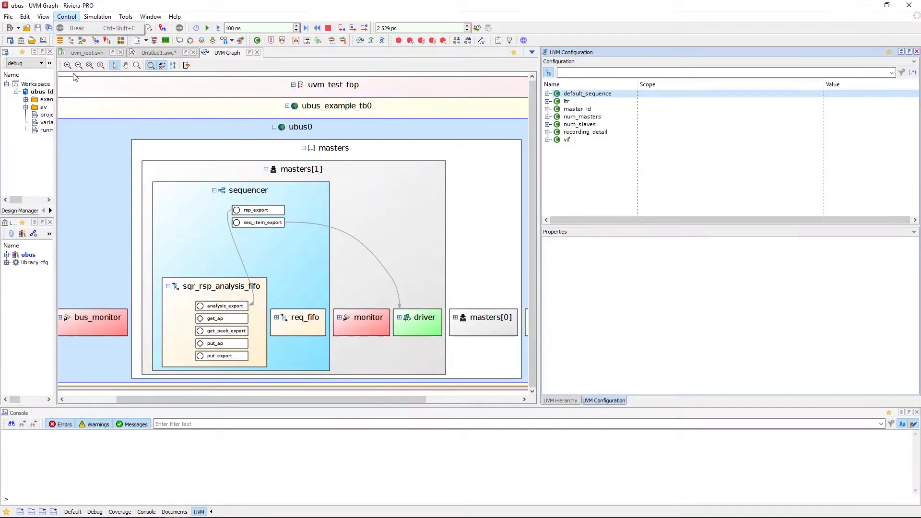
{"action": "mouse_move", "coordinate": [65, 90]}
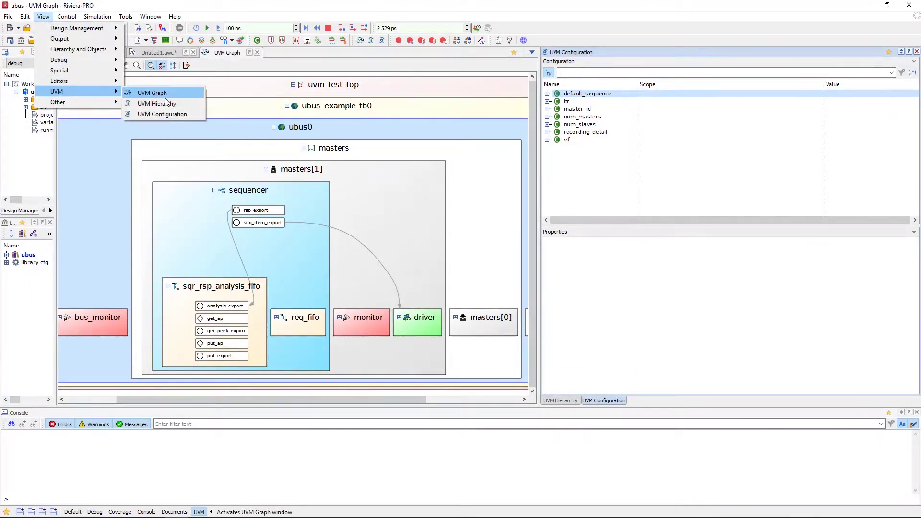
{"action": "left_click", "coordinate": [168, 114]}
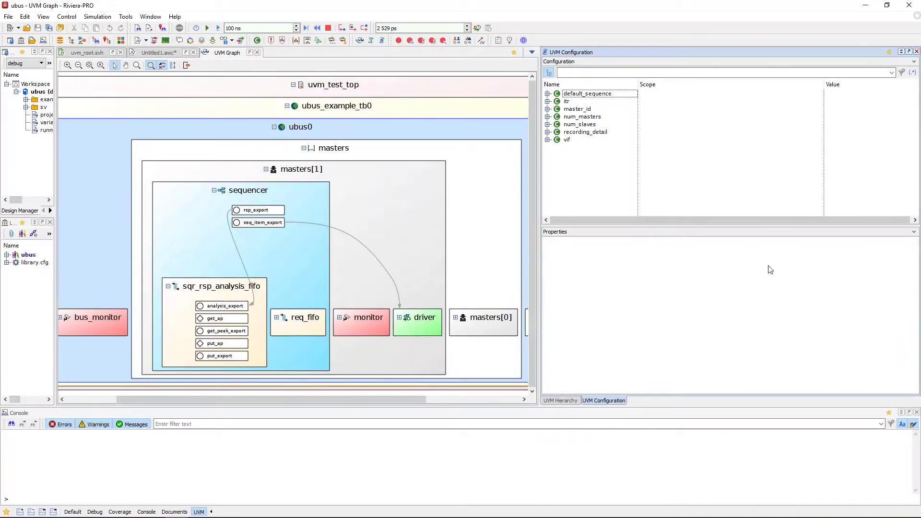
Step: Expand default_sequence and browse its entries, ending on [4] holding loop_read_modify_write
{"action": "left_click", "coordinate": [548, 94]}
{"action": "left_click", "coordinate": [587, 132]}
{"action": "left_click", "coordinate": [583, 118]}
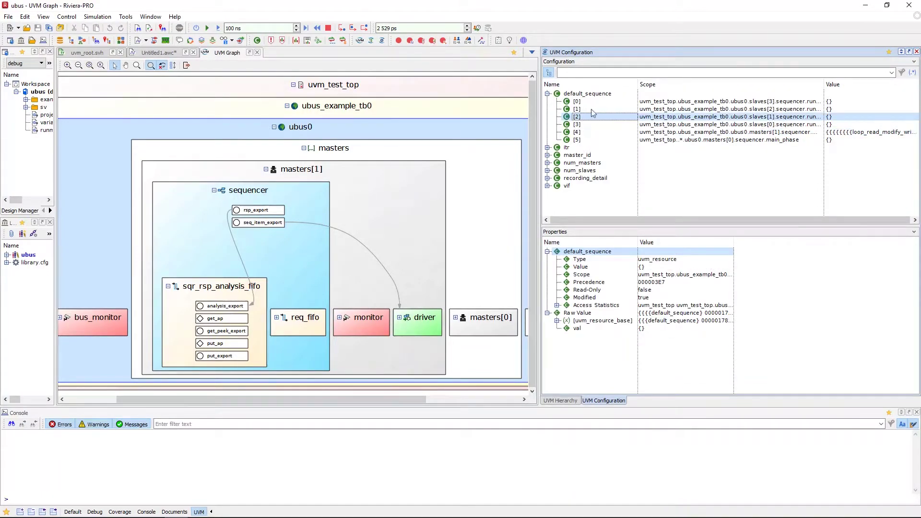
{"action": "left_click", "coordinate": [587, 140]}
{"action": "left_click", "coordinate": [567, 109]}
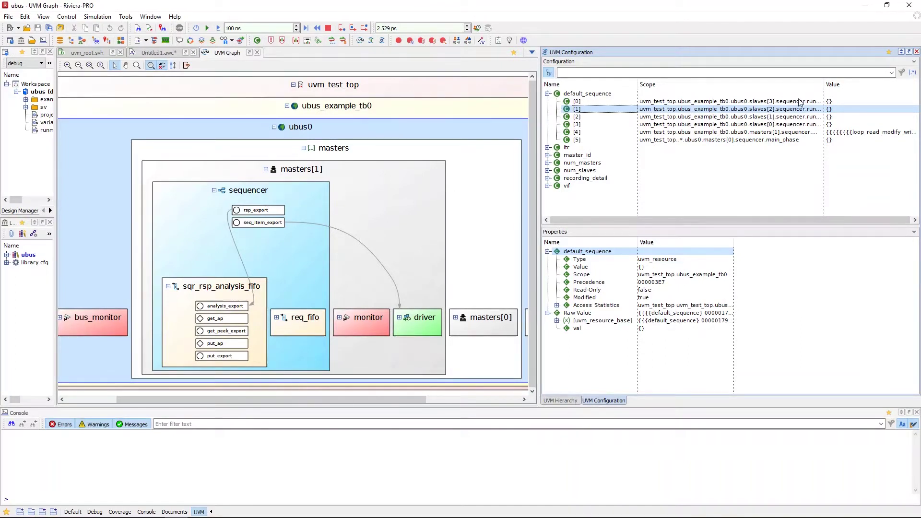
{"action": "left_click", "coordinate": [834, 135]}
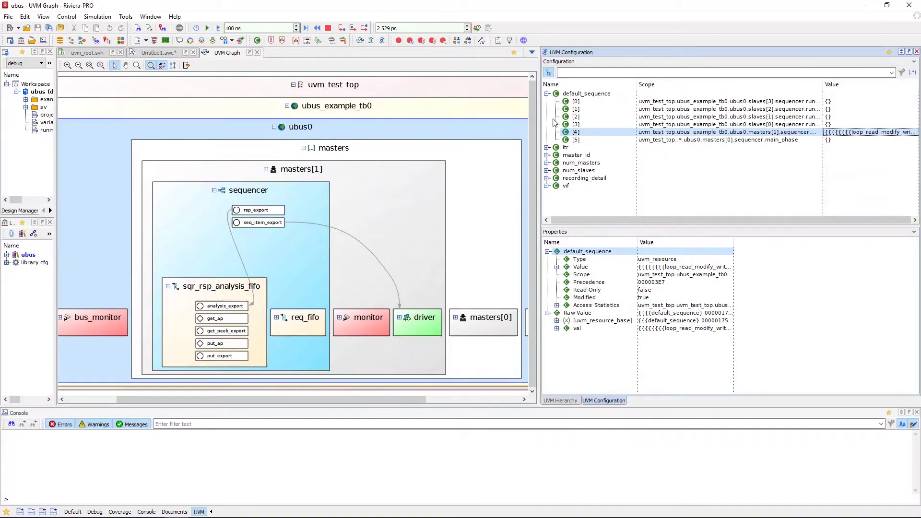
Step: Filter configuration resources by 'de', expand default_sequence and select entry [4]
{"action": "left_click", "coordinate": [549, 72]}
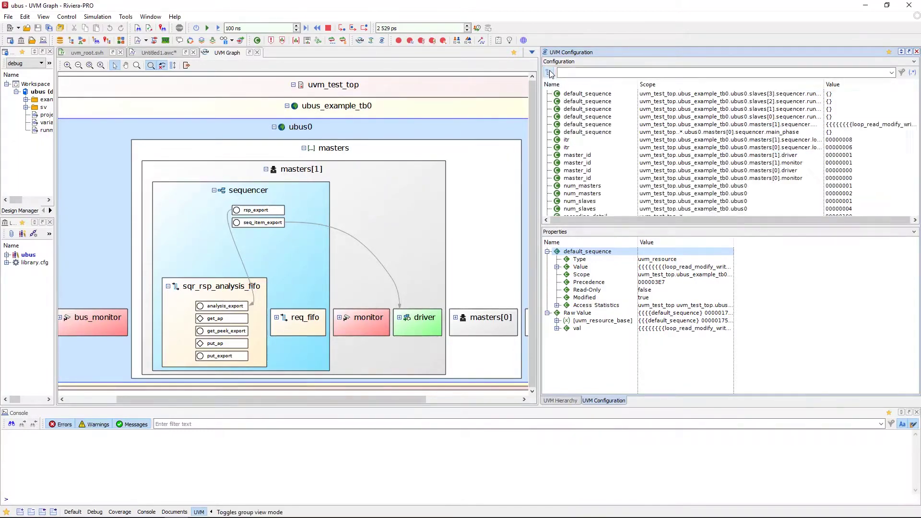
{"action": "left_click", "coordinate": [549, 73]}
{"action": "left_click", "coordinate": [579, 71]}
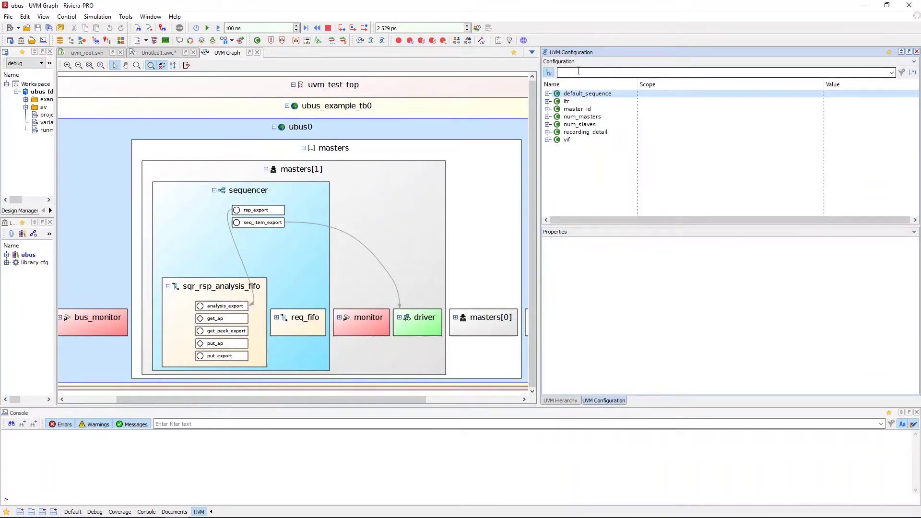
{"action": "type", "text": "de"}
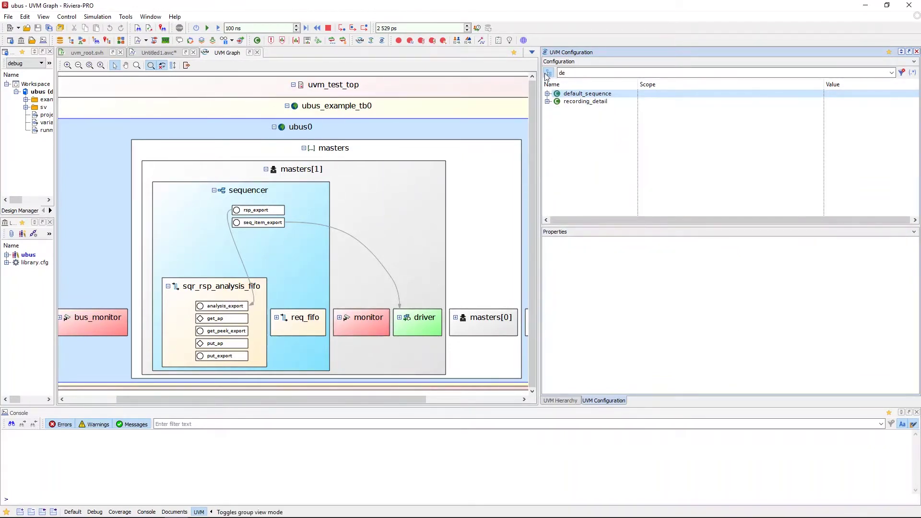
{"action": "left_click", "coordinate": [548, 93]}
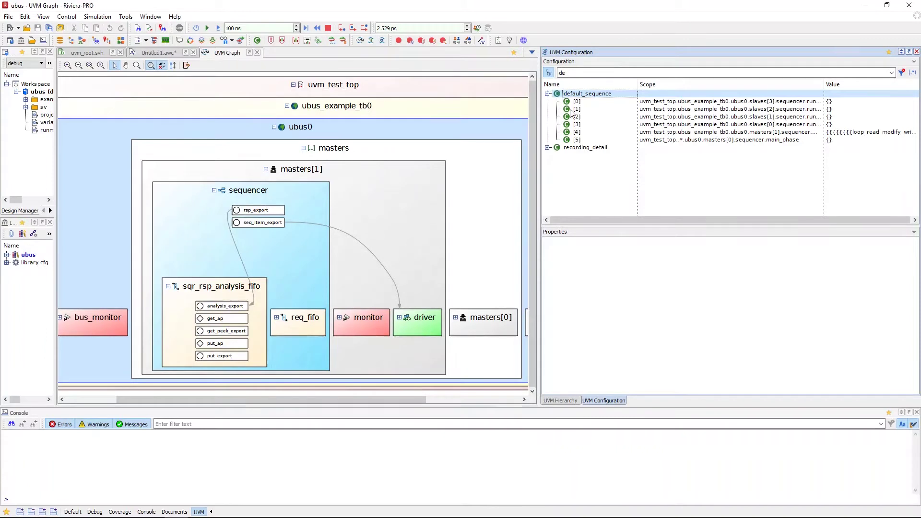
{"action": "left_click", "coordinate": [577, 132]}
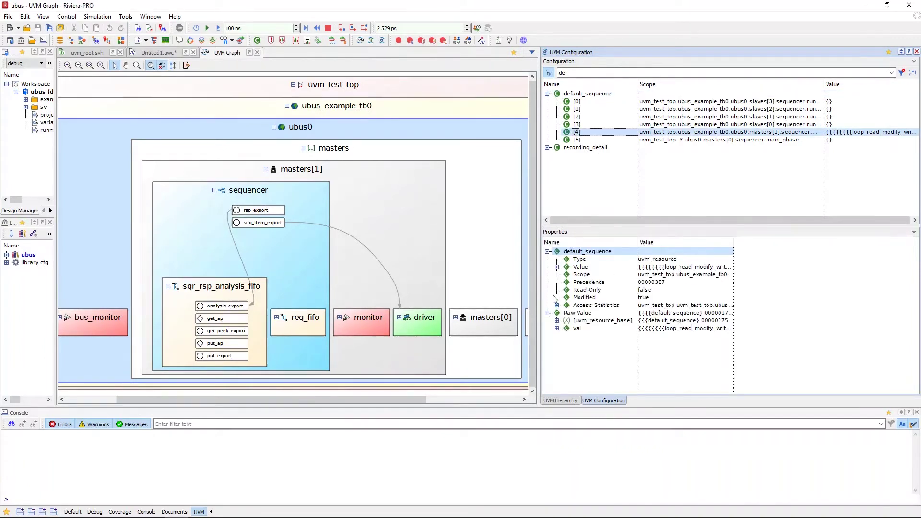
Step: Check entry [4]'s Value and Scope, then expand [uvm_resource_base] showing precedence 000003E7
{"action": "left_click", "coordinate": [615, 270]}
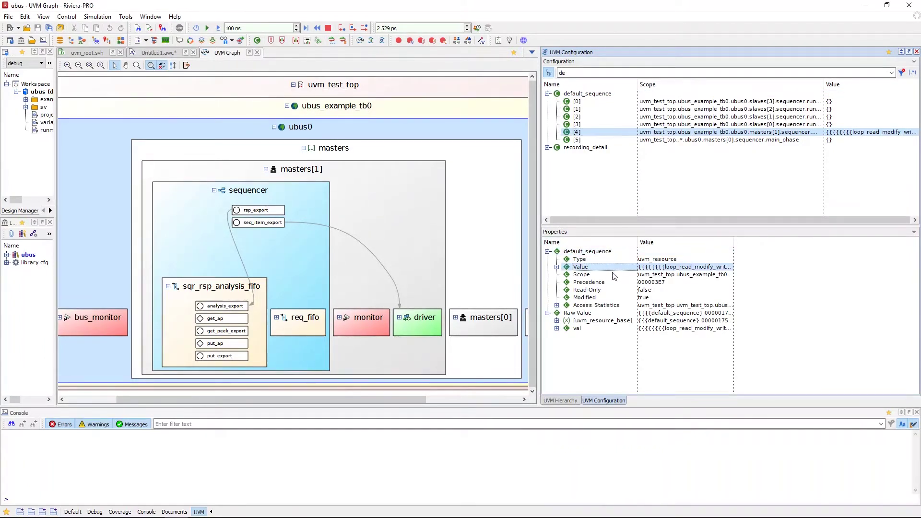
{"action": "left_click", "coordinate": [612, 275]}
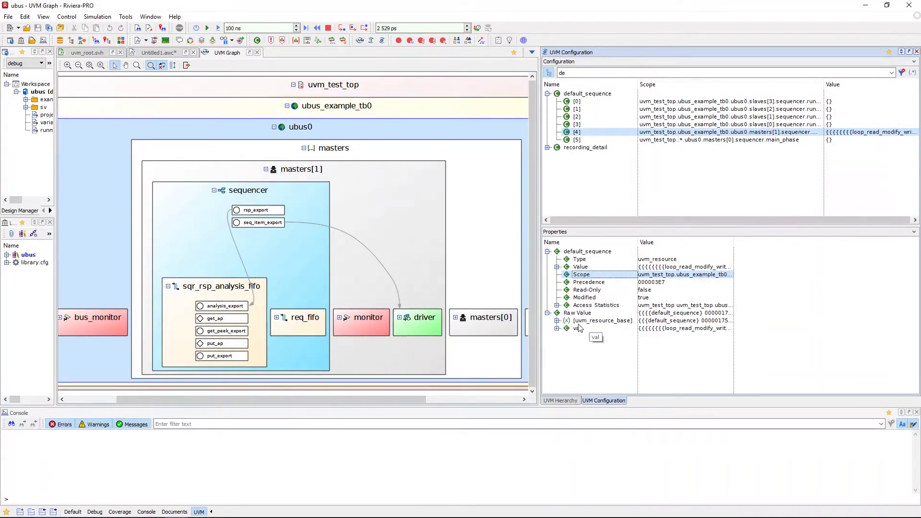
{"action": "left_click", "coordinate": [557, 321]}
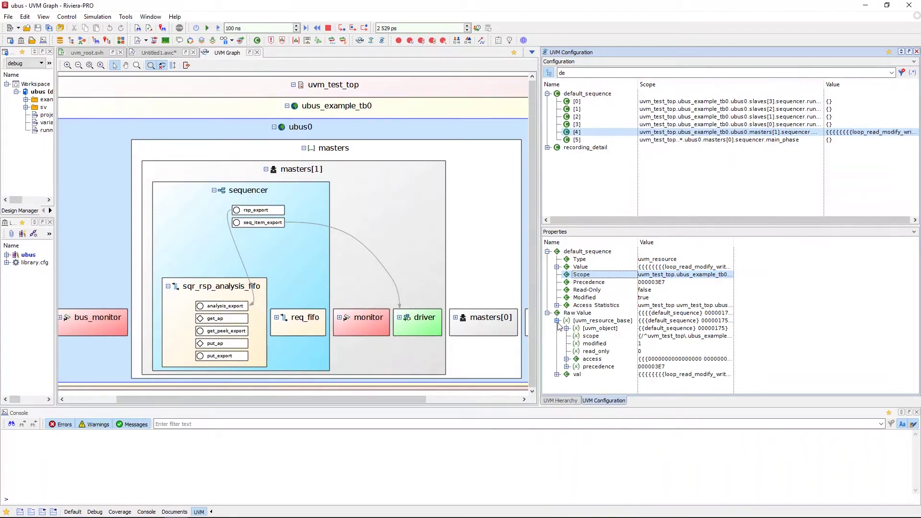